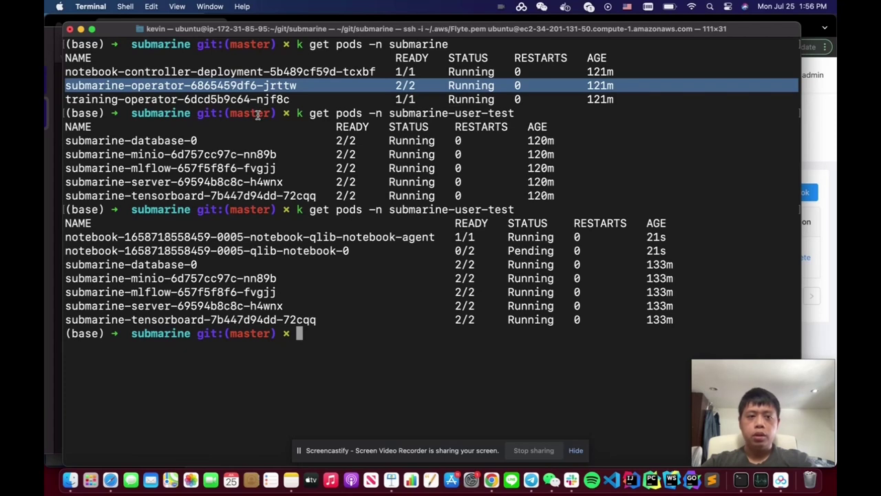
Examine the database, minio, mlflow, tensorboard and server pods in the first submarine-user-test listing, highlighting their rows
triple_click(243, 140)
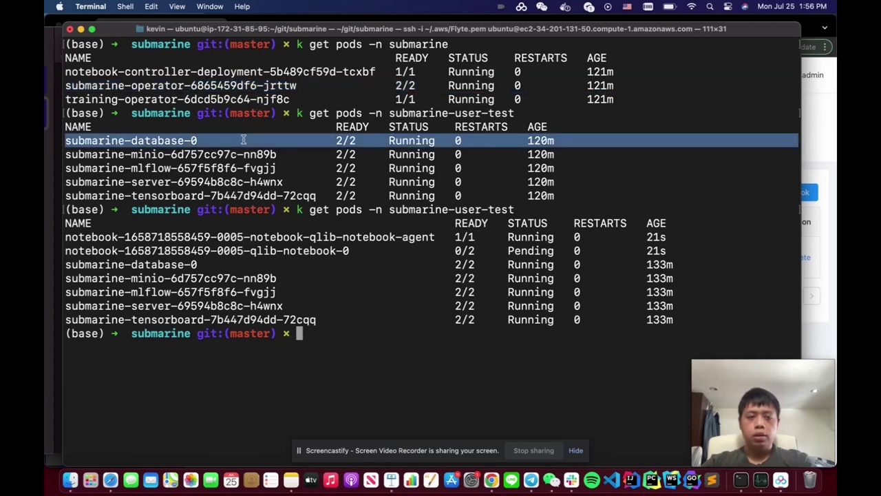
mouse_move(243, 143)
mouse_down()
mouse_move(242, 153)
mouse_move(241, 142)
mouse_up()
triple_click(241, 151)
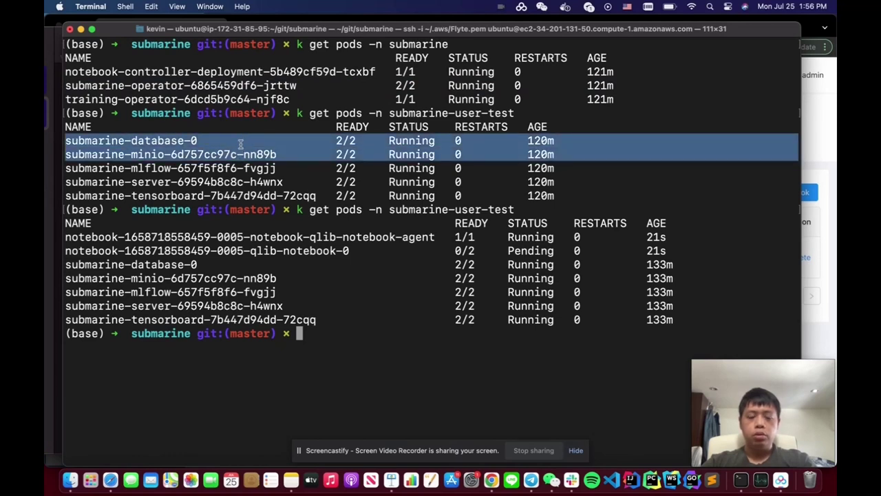
double_click(234, 166)
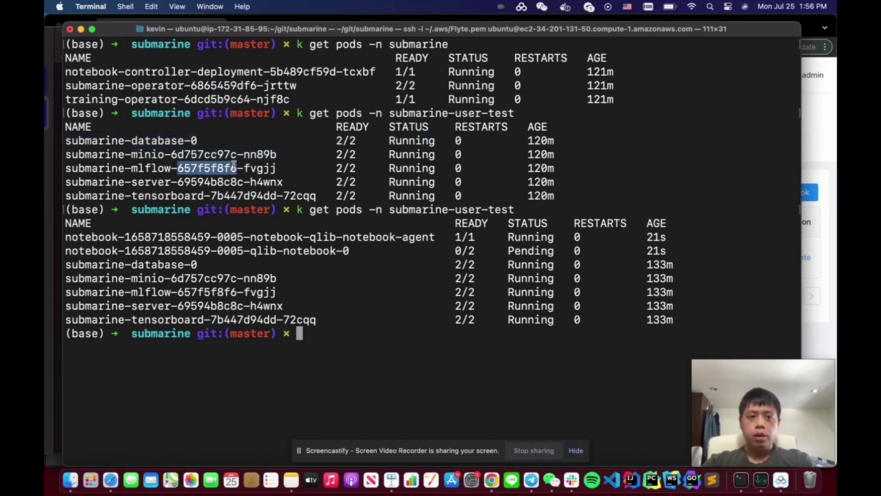
triple_click(234, 156)
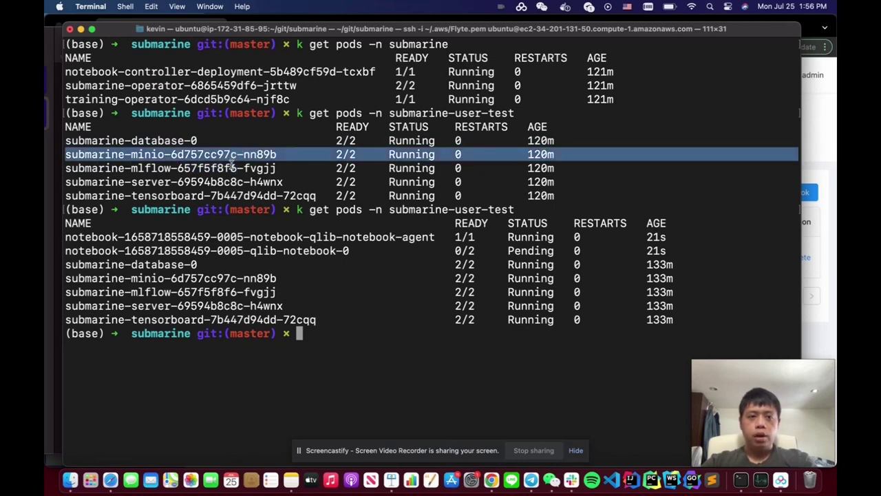
double_click(234, 166)
triple_click(232, 165)
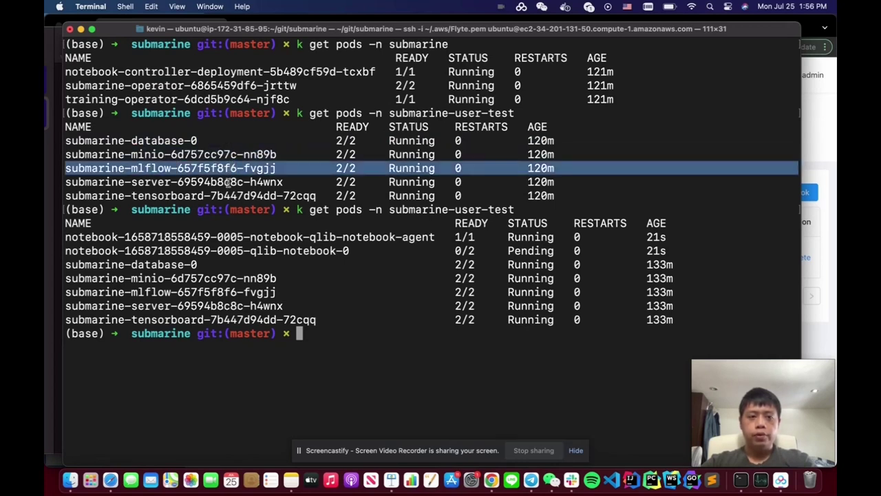
double_click(221, 195)
triple_click(221, 195)
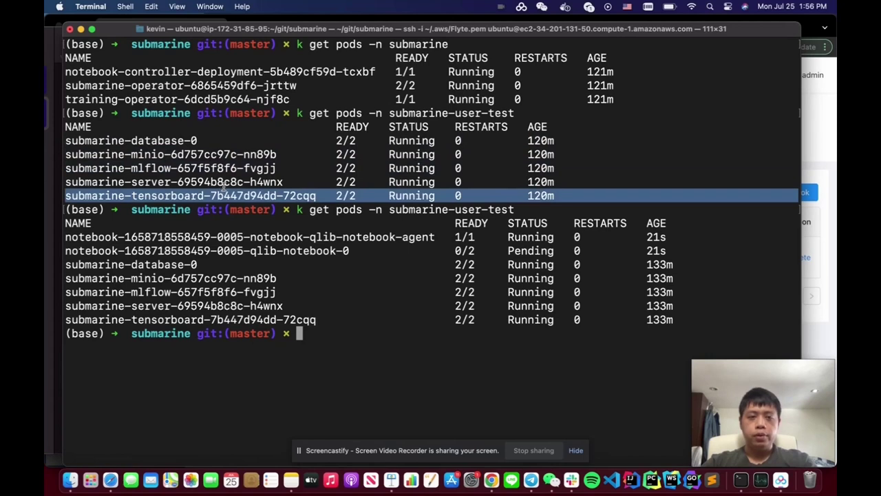
triple_click(224, 181)
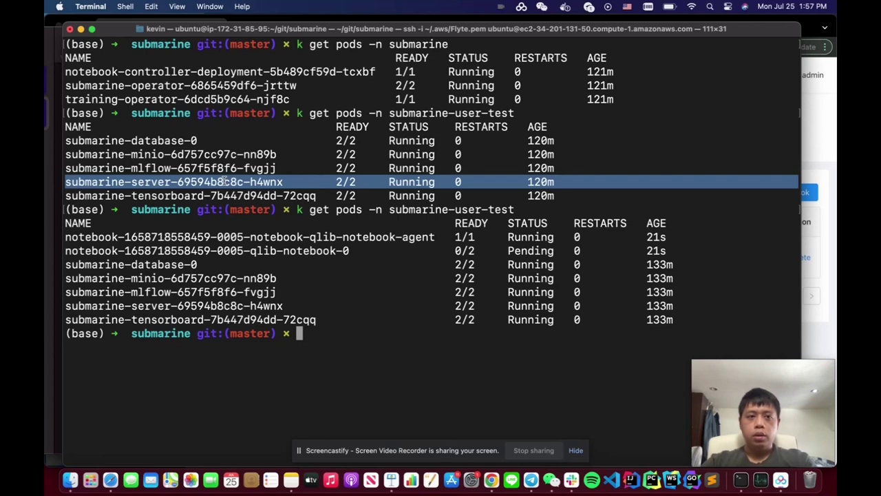
Examine the submarine-operator pod in the submarine namespace alongside the database and server pods in submarine-user-test
triple_click(217, 86)
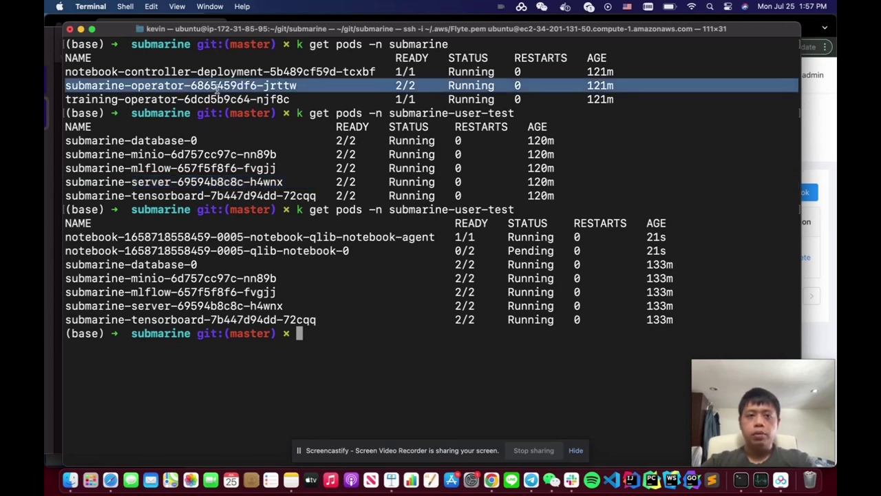
triple_click(204, 141)
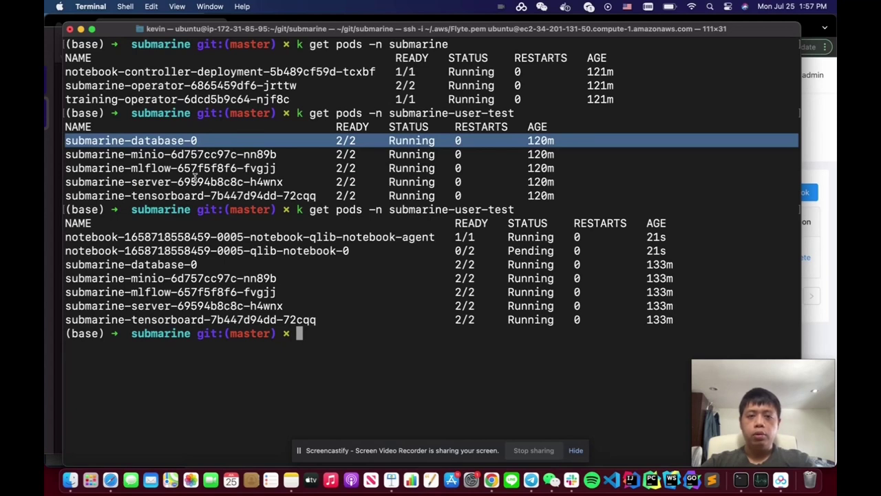
triple_click(194, 181)
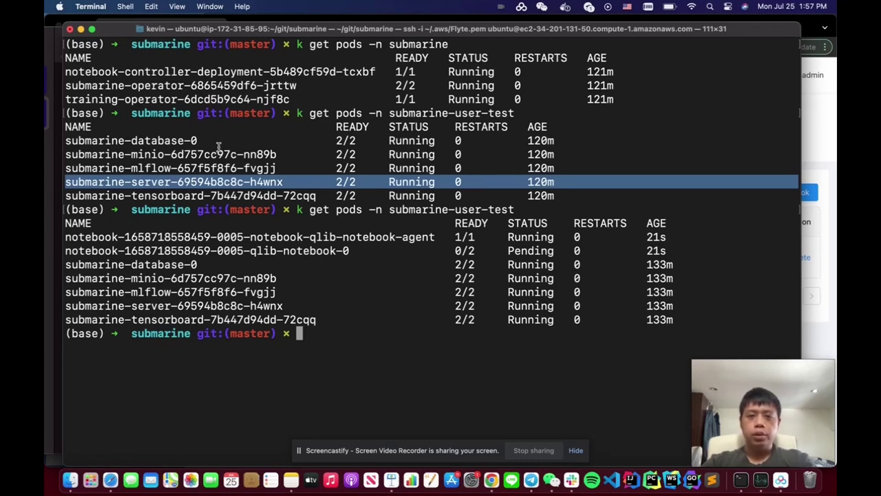
Switch from the terminal to the Submarine notebook page in Chrome
key(ctrl+Up)
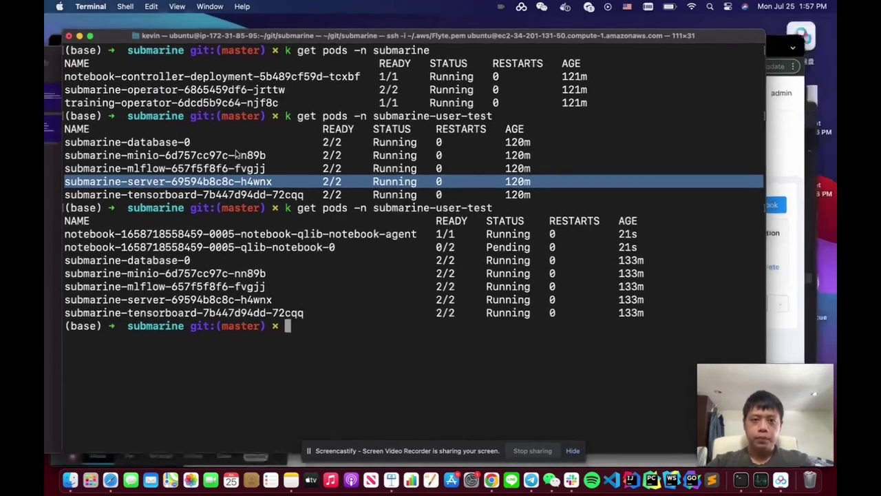
click(247, 330)
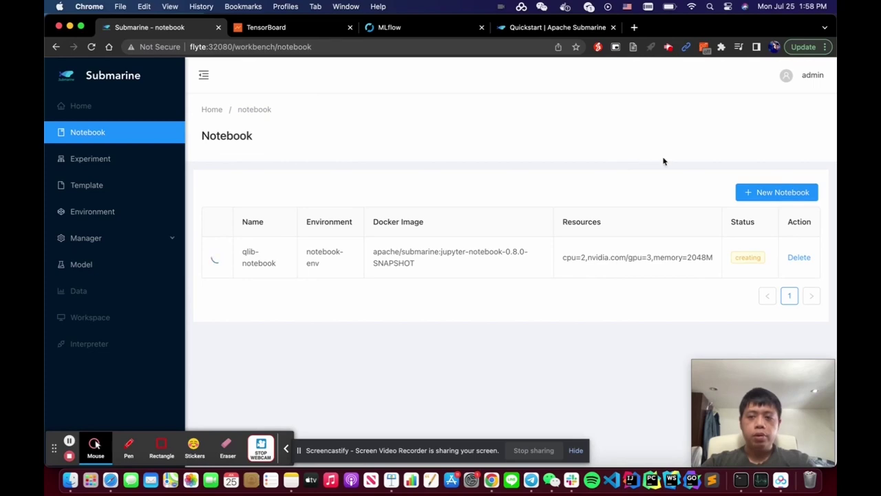
Start creating a new notebook and name it test
click(748, 190)
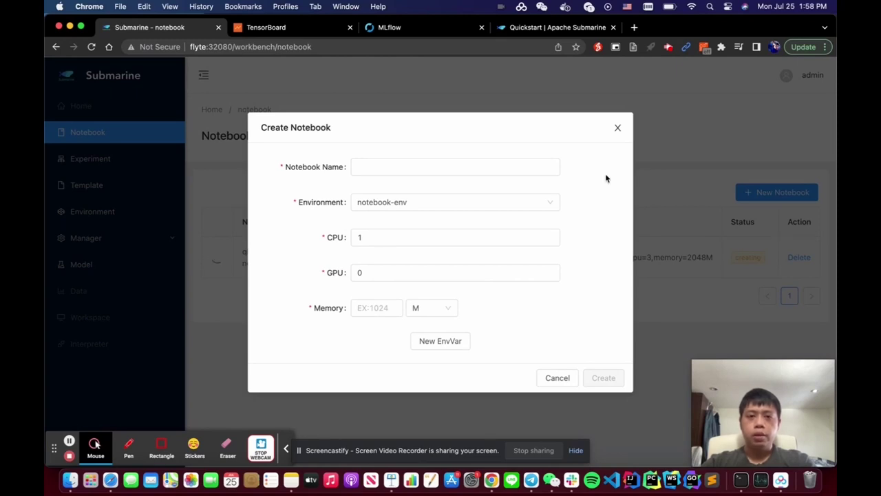
click(509, 164)
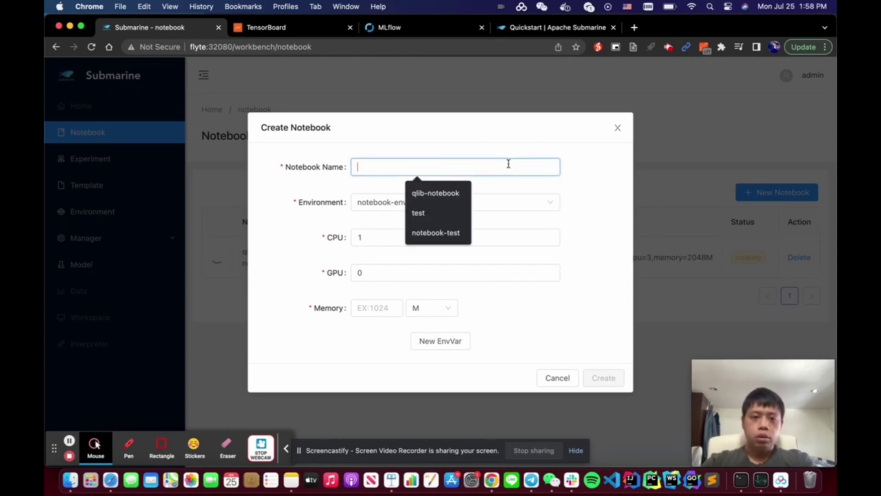
text(test)
double_click(471, 167)
text(tes)
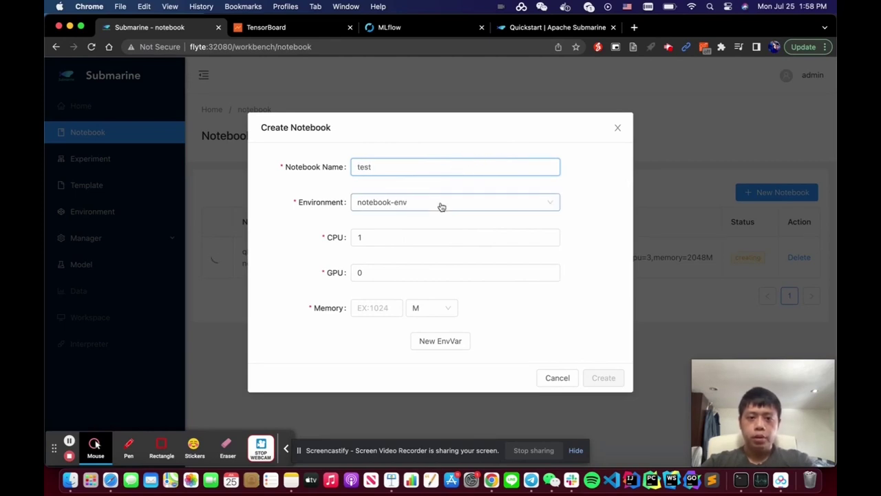
Give the new notebook 4 CPUs and 2048 M of memory, and cancel its creation
click(418, 236)
double_click(357, 238)
text(4)
click(374, 275)
double_click(356, 274)
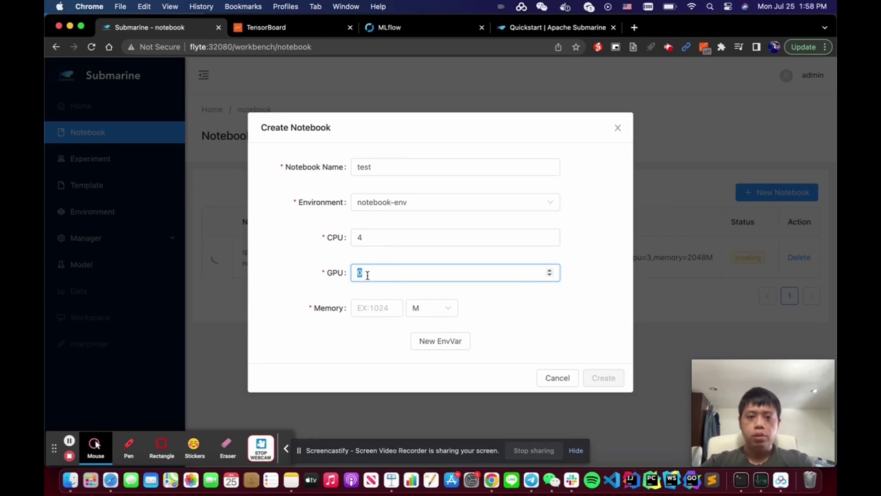
click(374, 307)
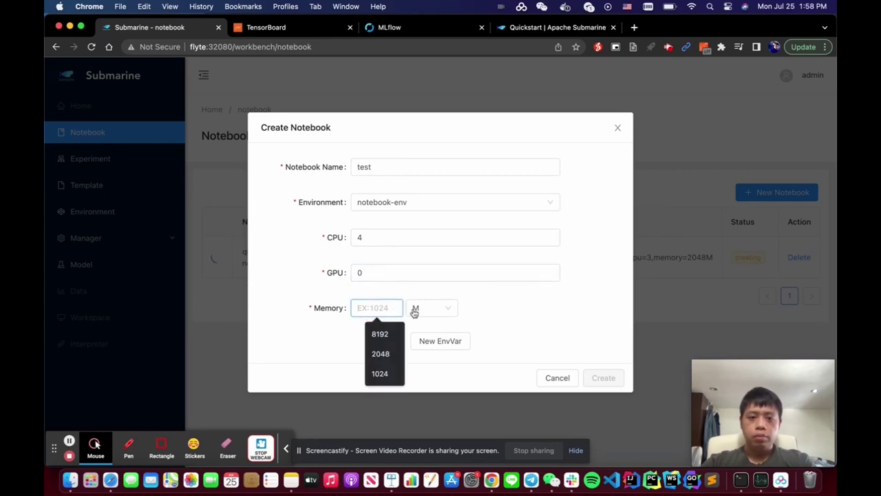
click(381, 353)
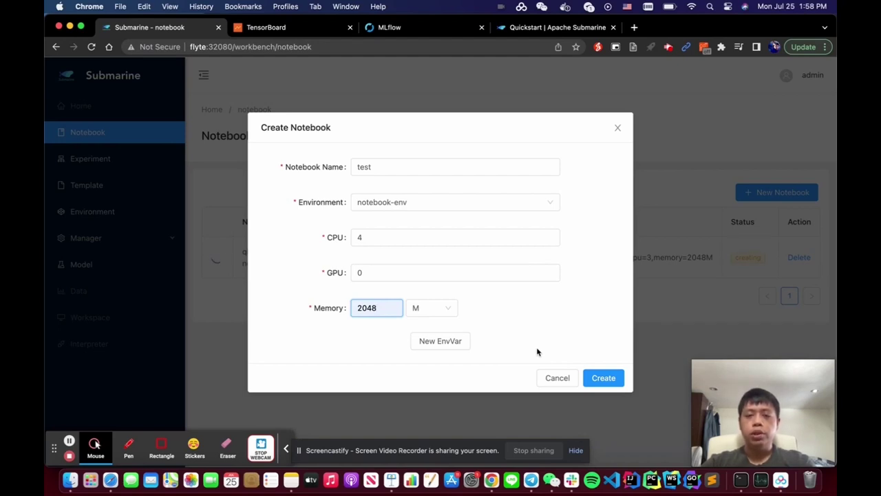
click(553, 376)
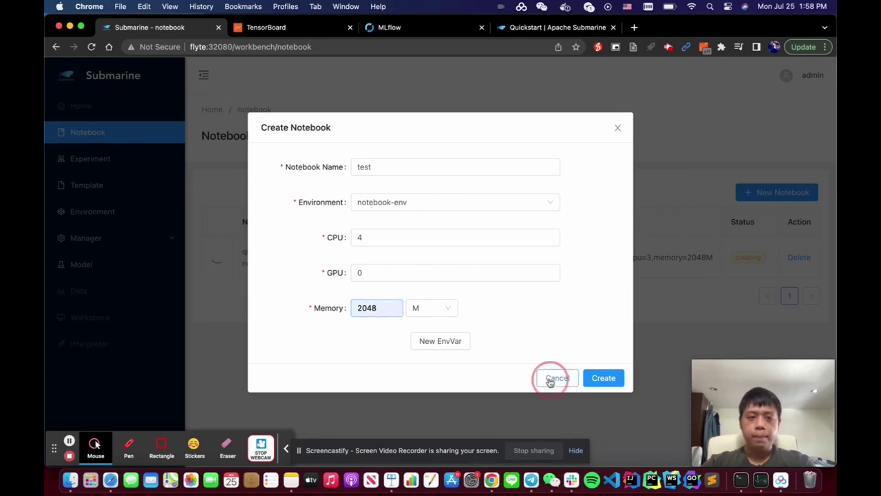
Start a new self-defined experiment in the Experiment section and name it mnist-example
click(141, 161)
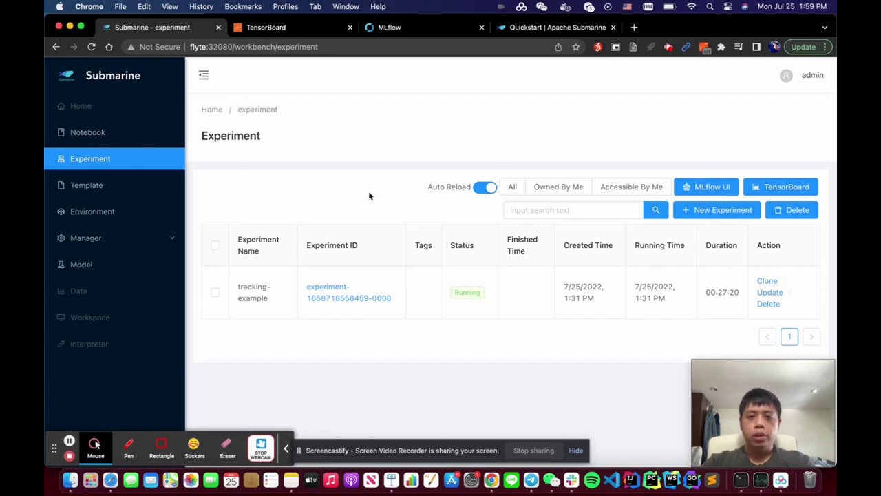
click(699, 212)
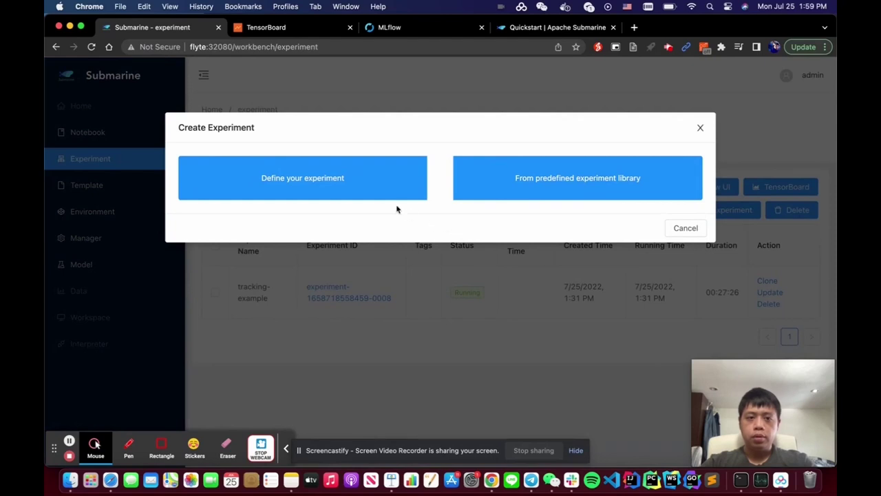
click(372, 184)
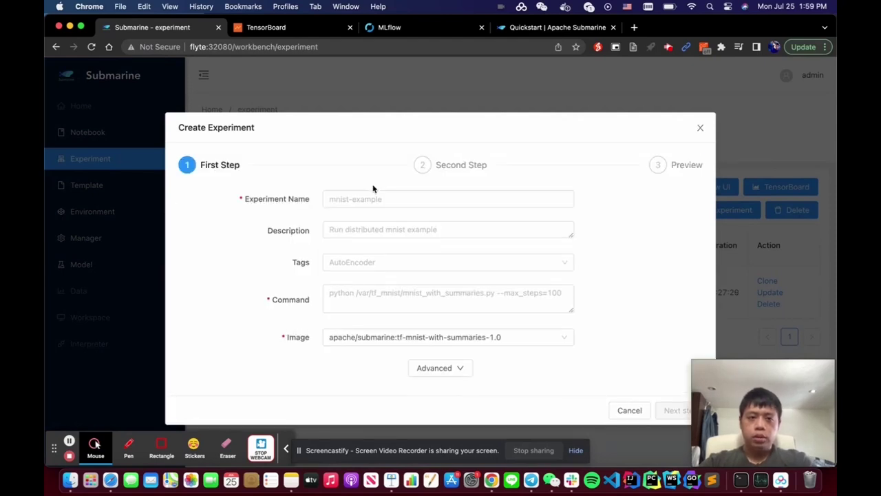
click(370, 199)
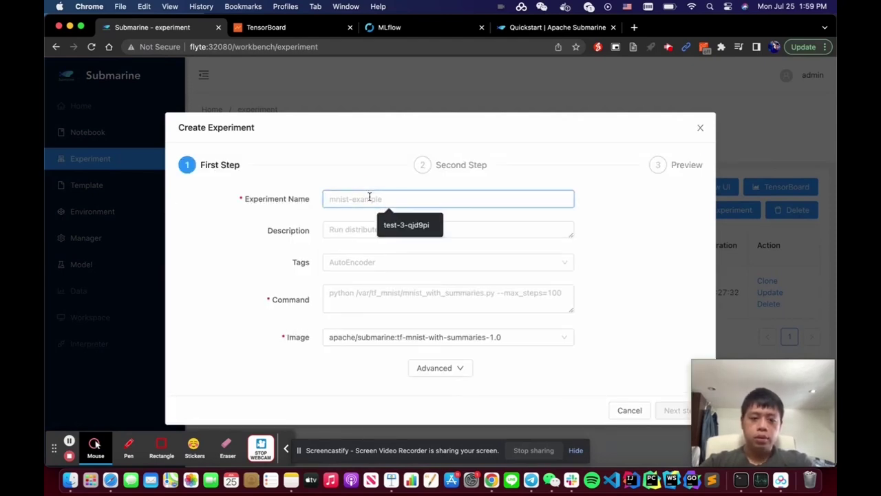
text(mnist)
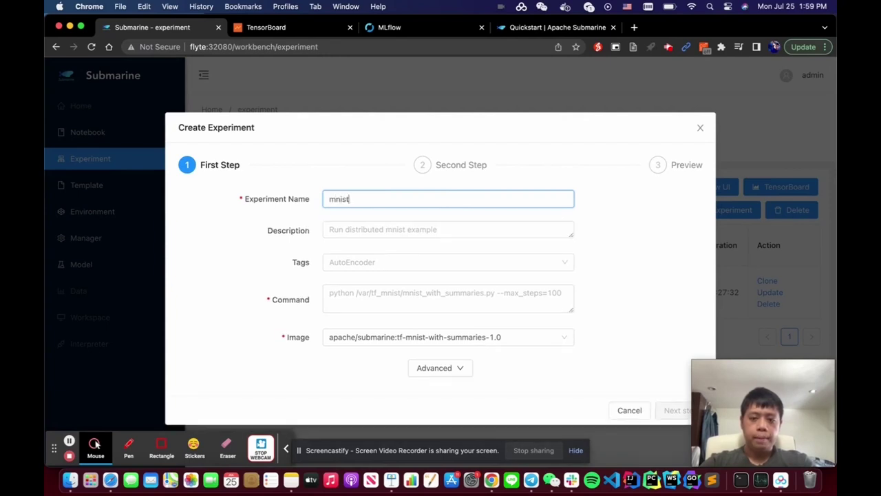
text(-example)
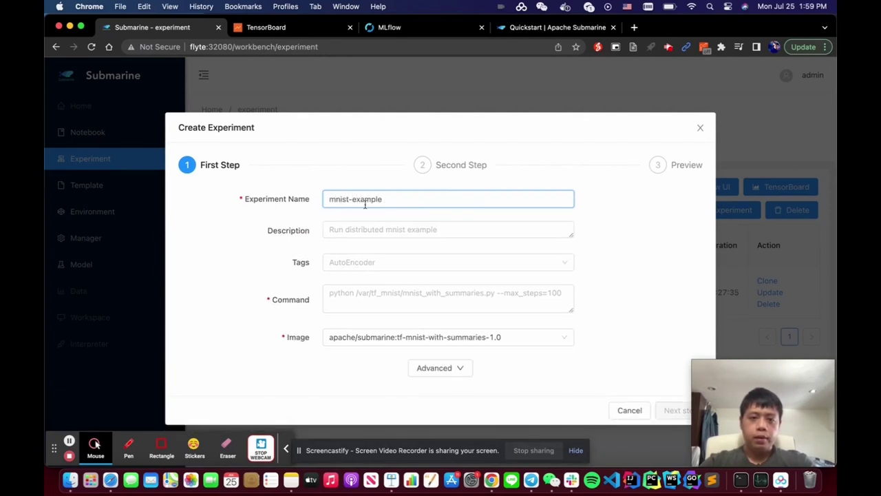
Set the experiment's command to python mnist.py and proceed to the second step of the setup
click(354, 299)
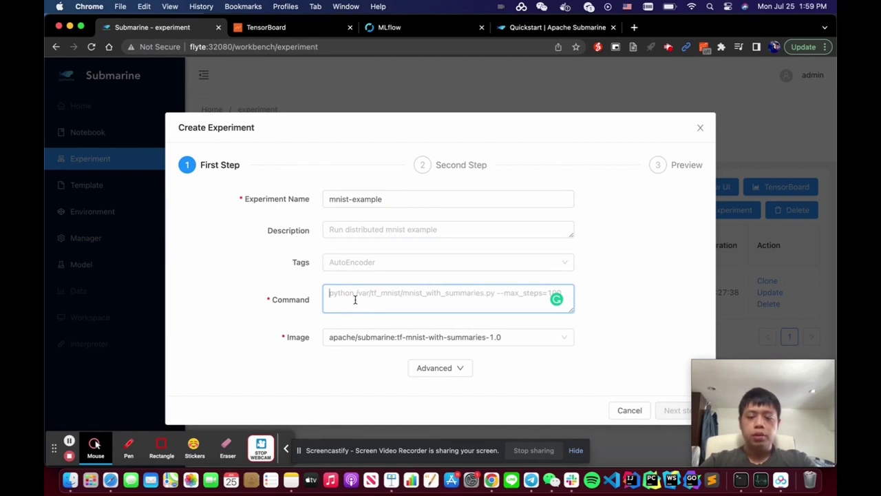
text(python )
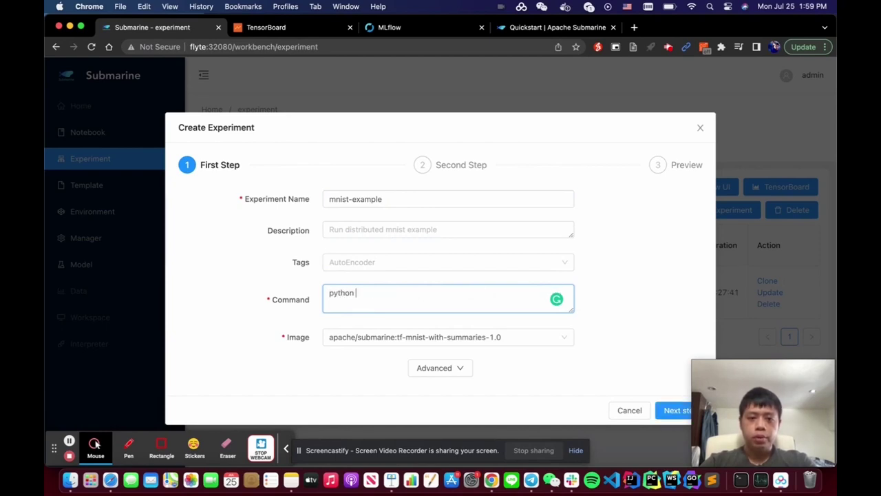
text(mnist.py)
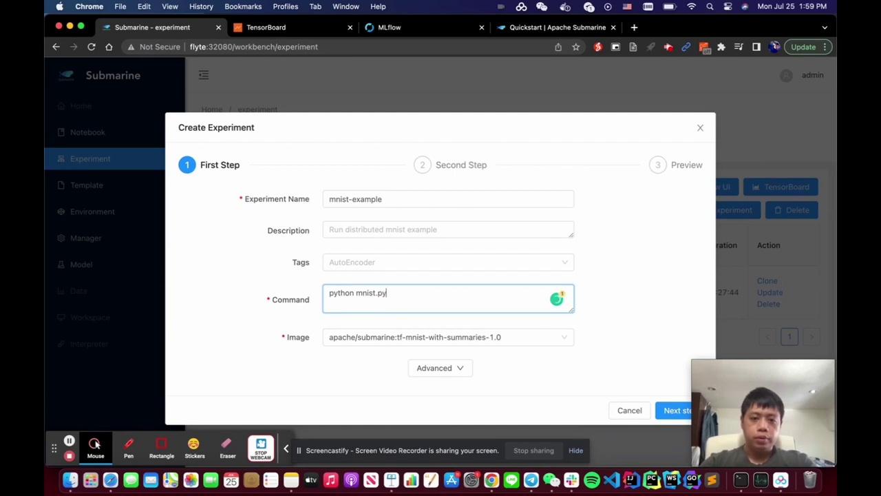
click(674, 410)
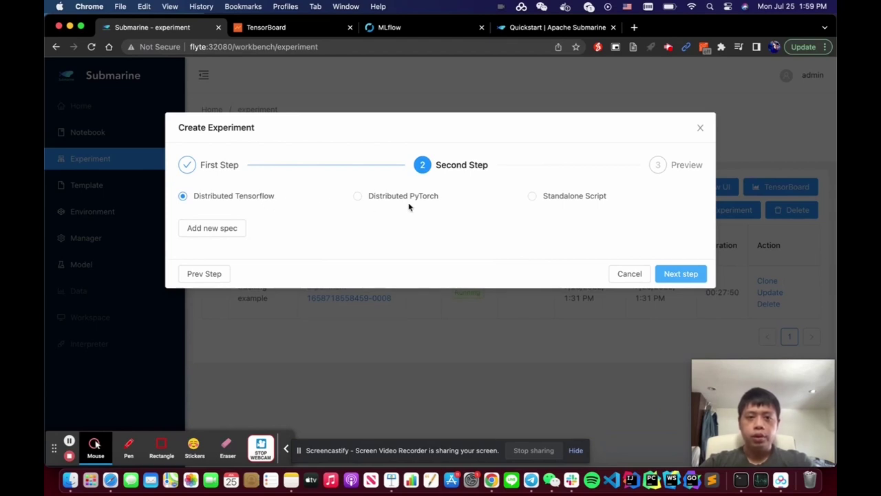
Add two specs to the Distributed Tensorflow experiment, one Worker and one Ps
click(225, 233)
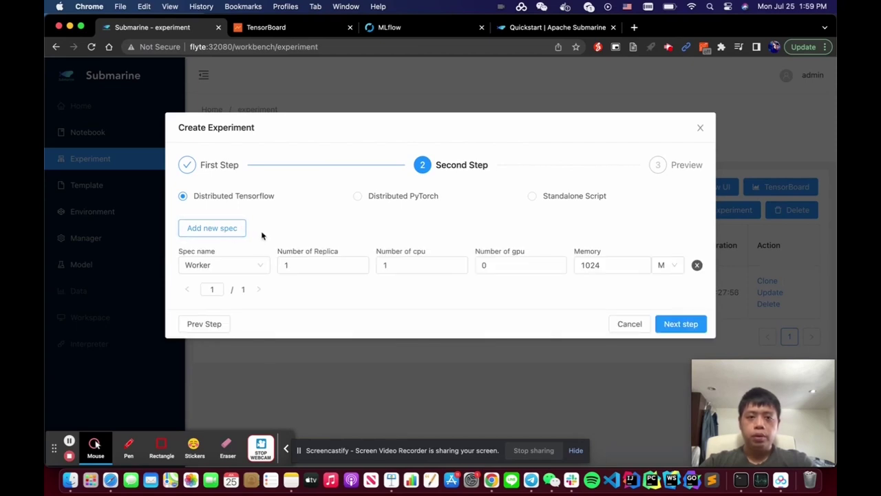
click(217, 232)
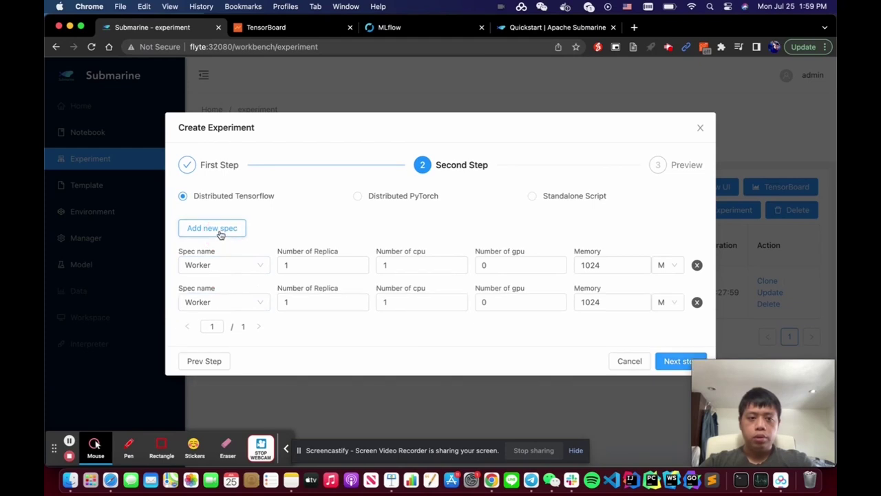
click(219, 306)
click(213, 349)
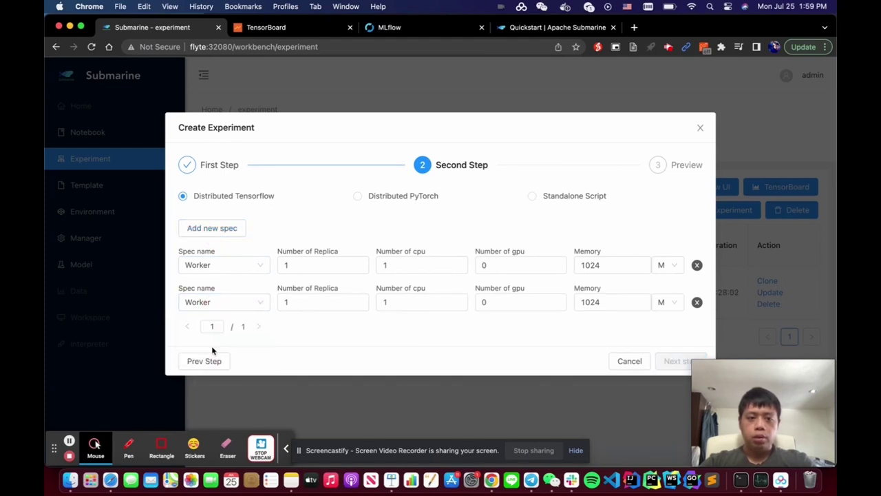
click(238, 307)
click(219, 358)
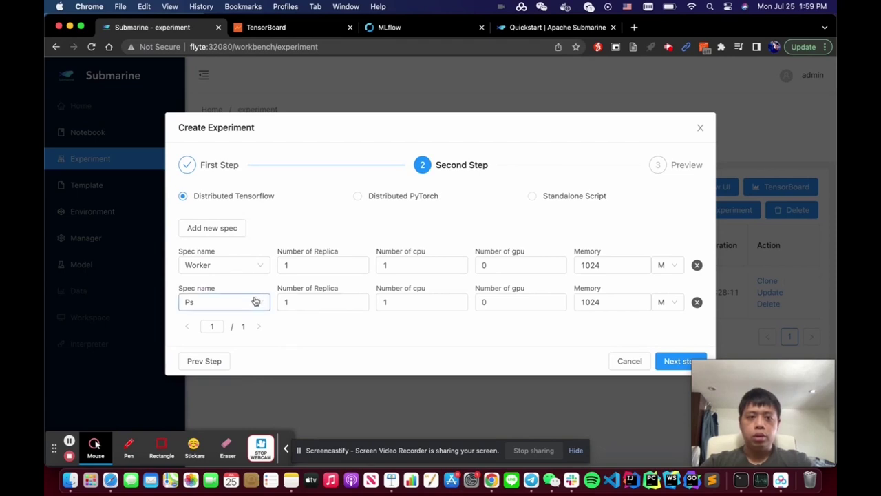
Set the Worker spec's number of CPUs to 3
click(423, 264)
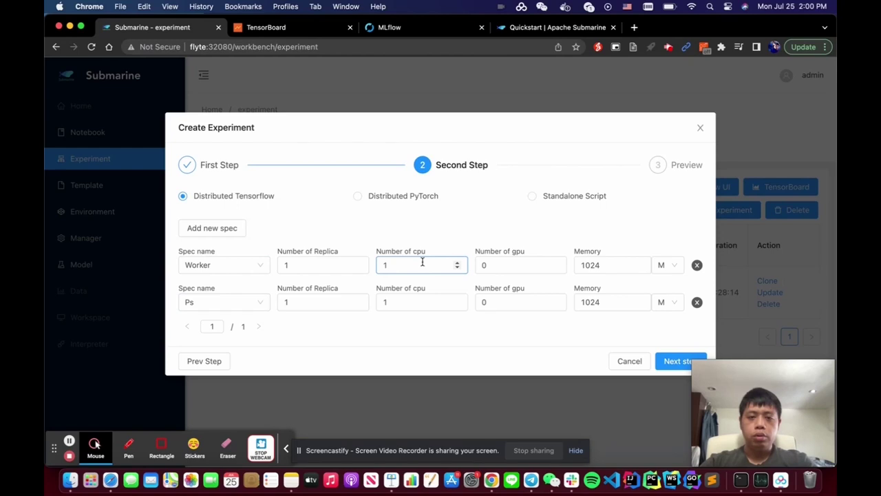
click(455, 265)
click(455, 264)
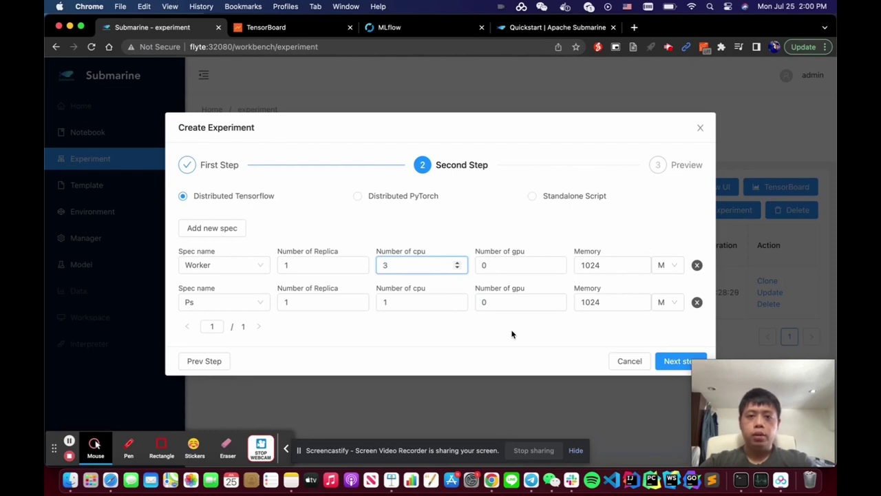
Preview the mnist-example experiment's configuration and close the setup without submitting it
click(661, 360)
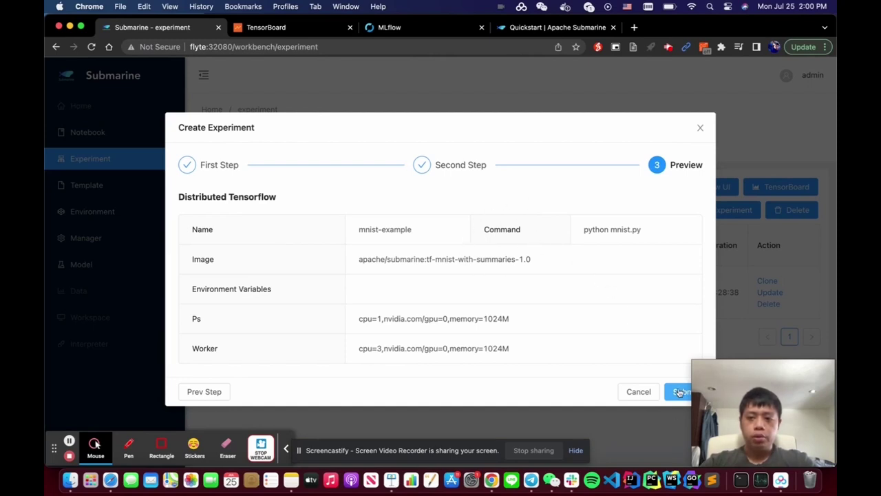
click(699, 130)
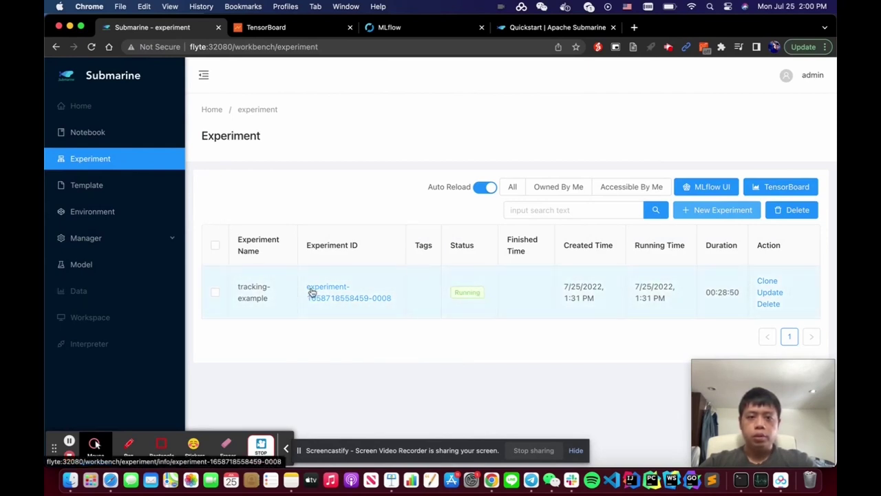
Open the tf-mnist template in the Template section and examine its environment variables, image and command
click(141, 183)
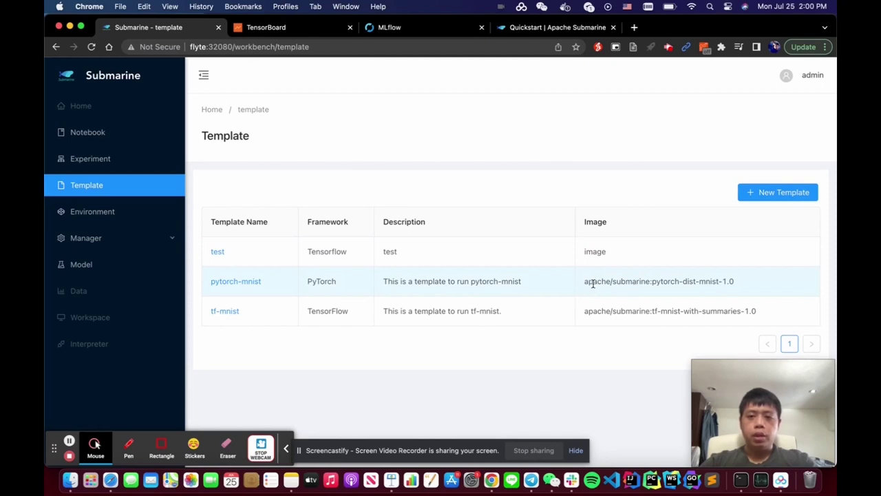
drag(588, 282, 718, 282)
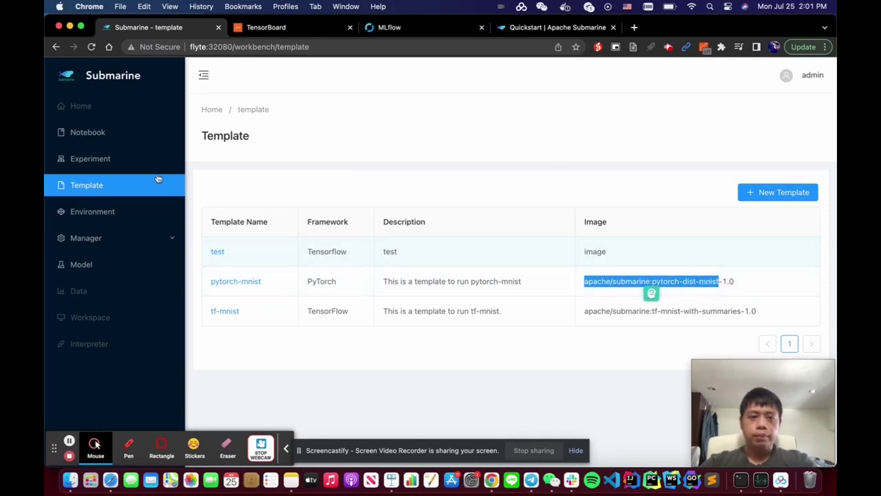
drag(214, 314, 233, 311)
click(232, 312)
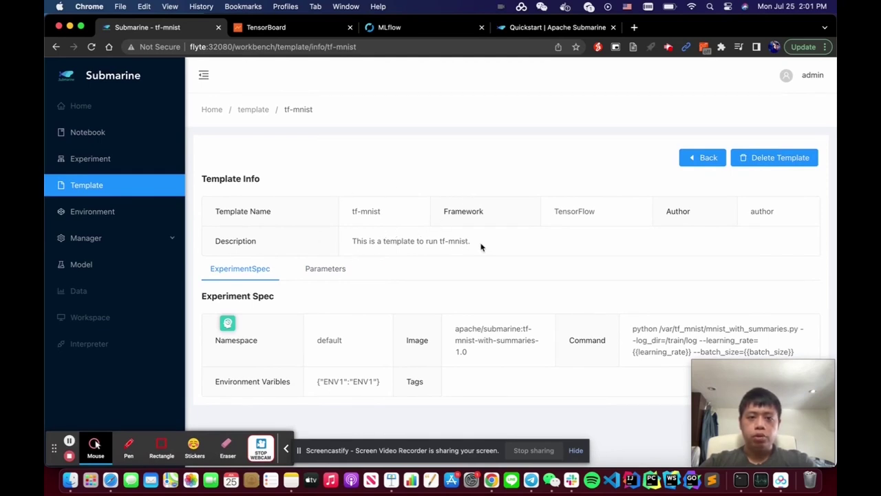
triple_click(266, 383)
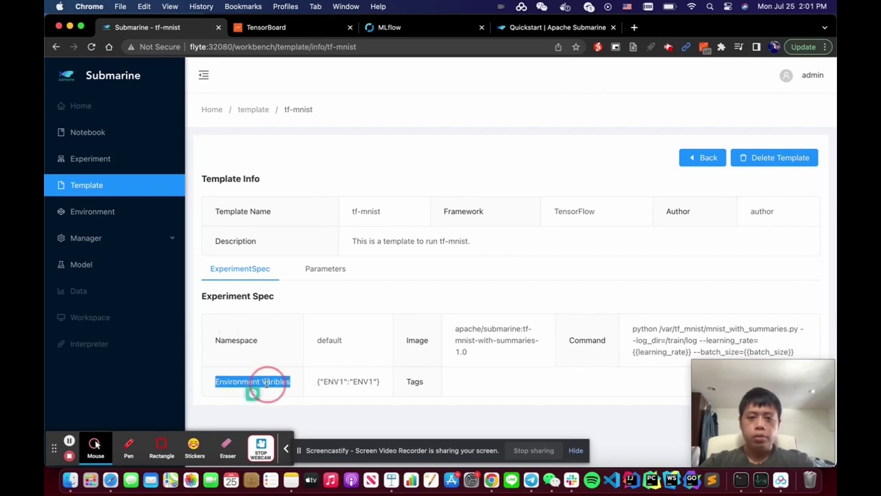
double_click(425, 340)
double_click(582, 339)
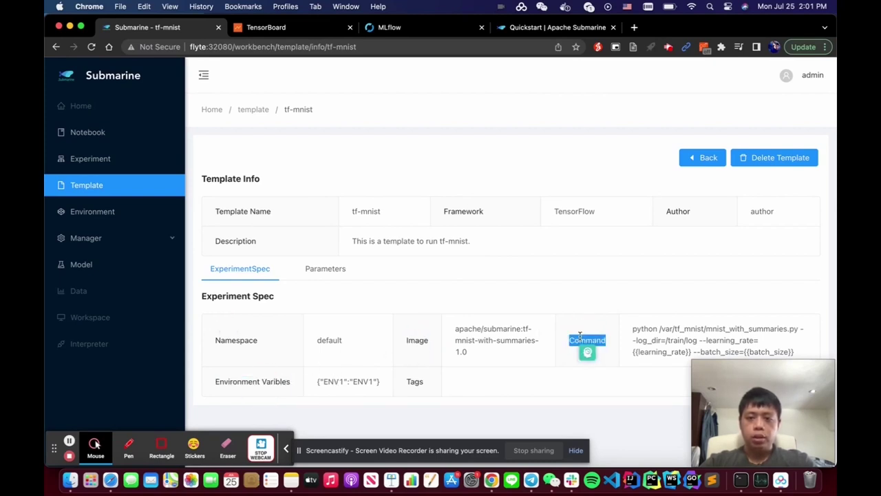
Start a new experiment from the predefined experiment library using the tf-mnist template
click(138, 161)
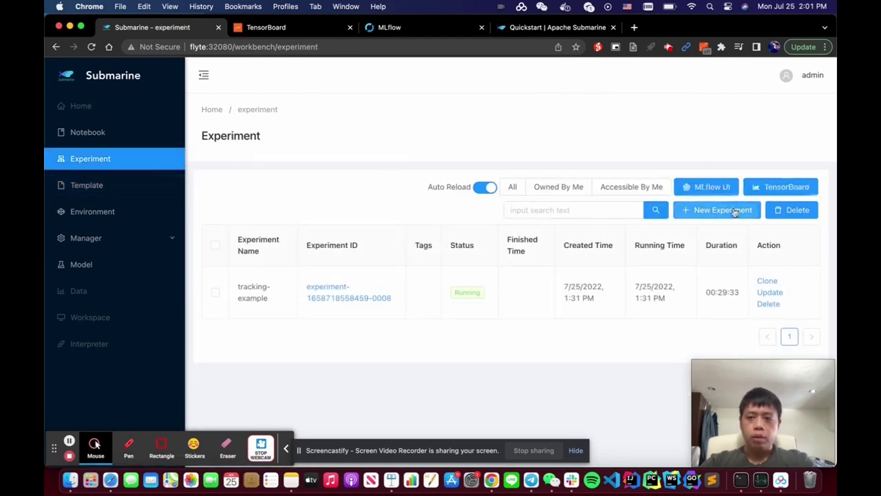
click(734, 212)
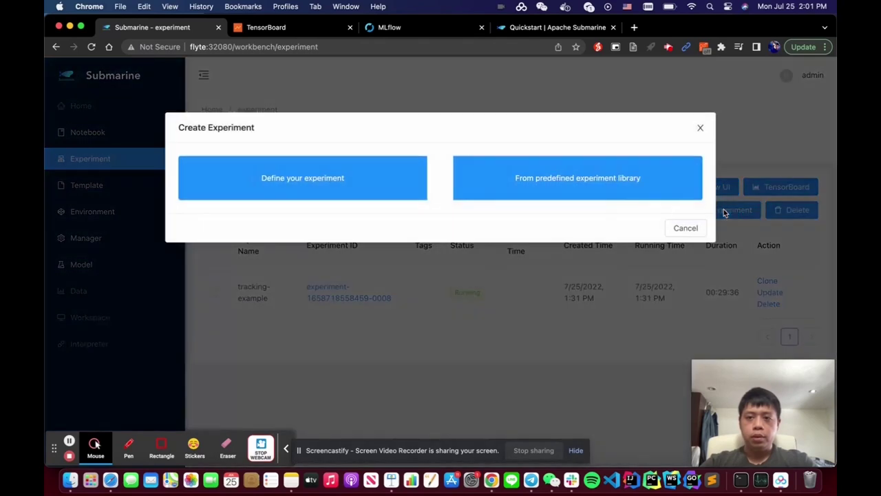
click(590, 178)
click(505, 171)
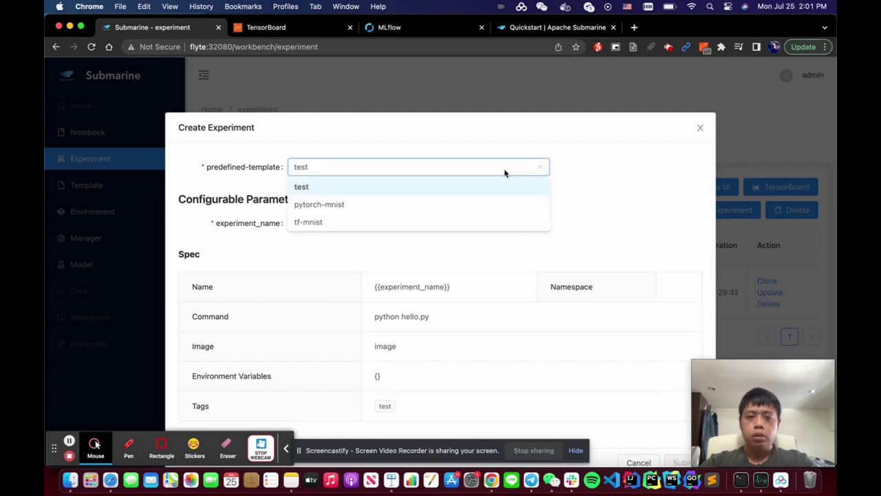
click(457, 220)
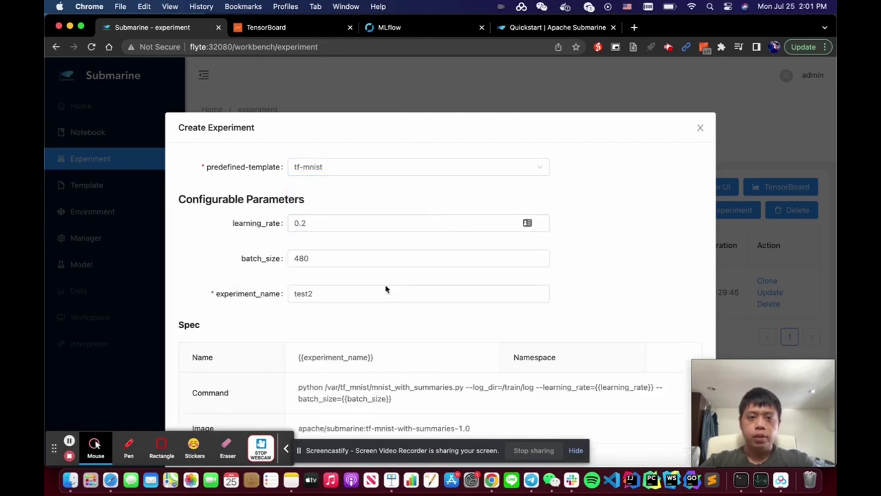
Examine the template's learning rate, batch size, experiment name and spec, and cancel the experiment creation
scroll(397, 267, down, 3)
scroll(372, 261, up, 1)
click(356, 155)
double_click(356, 155)
double_click(335, 194)
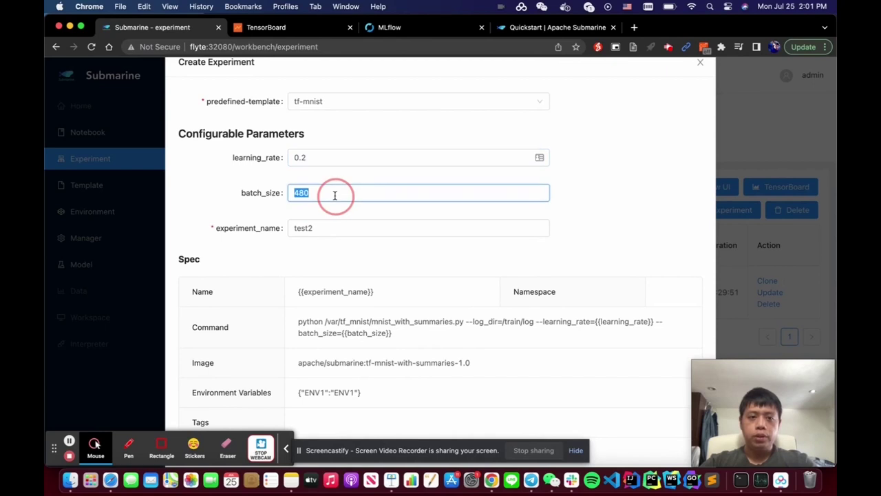
scroll(334, 255, down, 1)
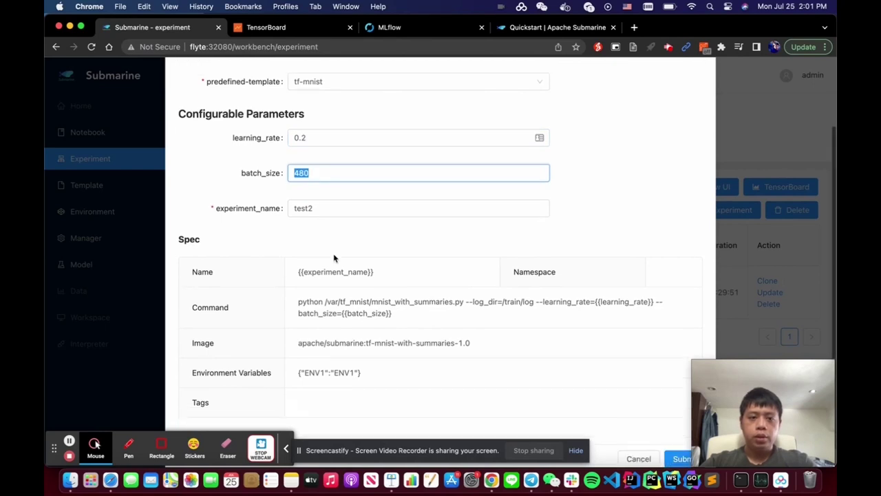
double_click(262, 193)
scroll(541, 303, up, 1)
scroll(543, 229, up, 1)
scroll(544, 226, down, 1)
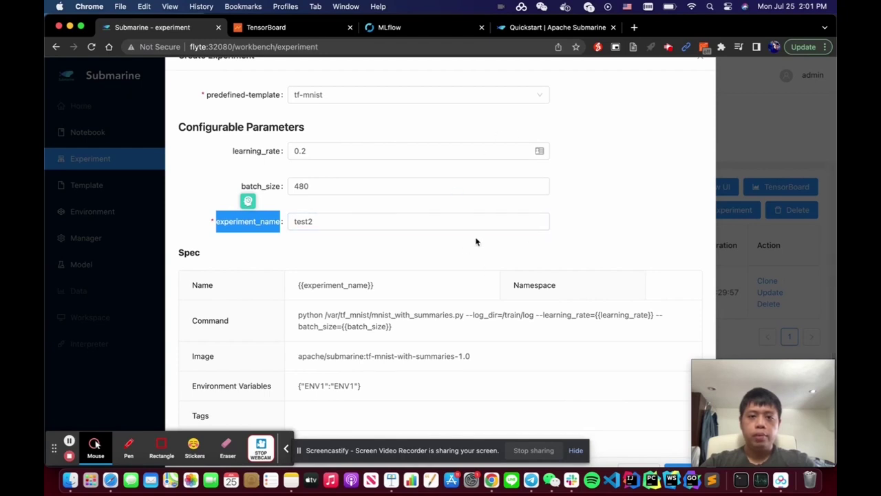
scroll(516, 283, down, 1)
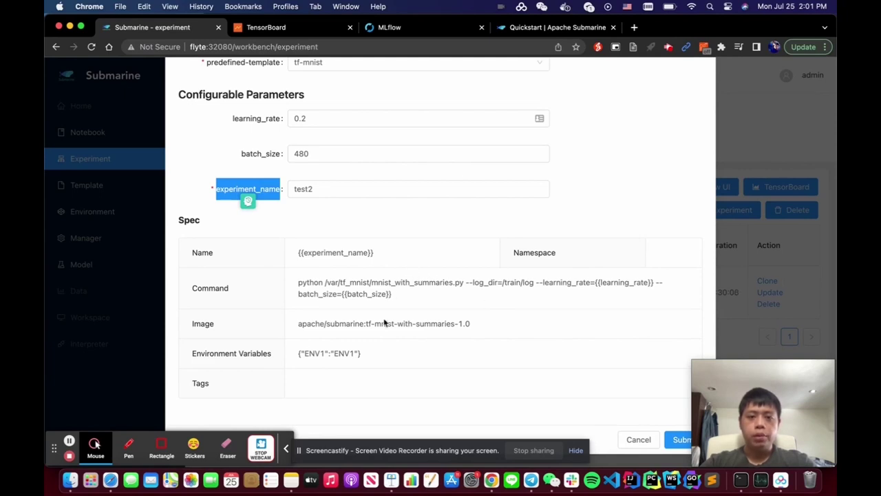
click(640, 441)
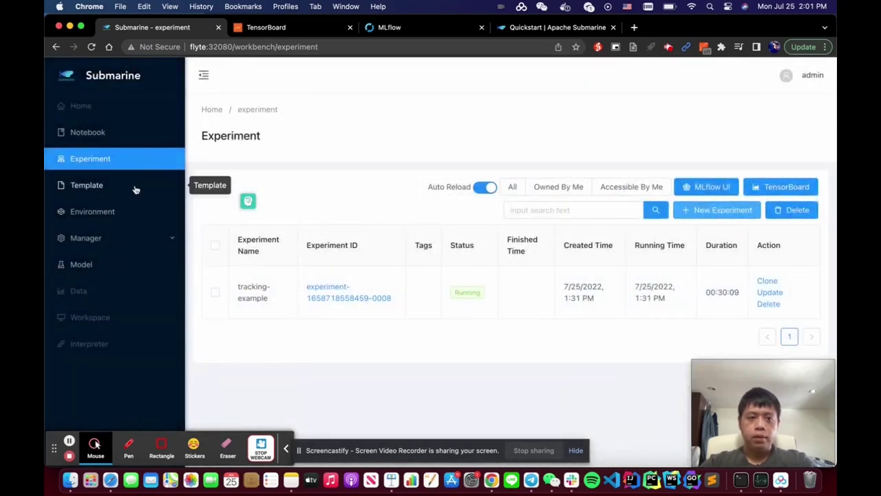
Start a new environment named test with the Docker image apache/submarine:jupyter-notebook-0.7.0-SNAPSHOT
click(129, 209)
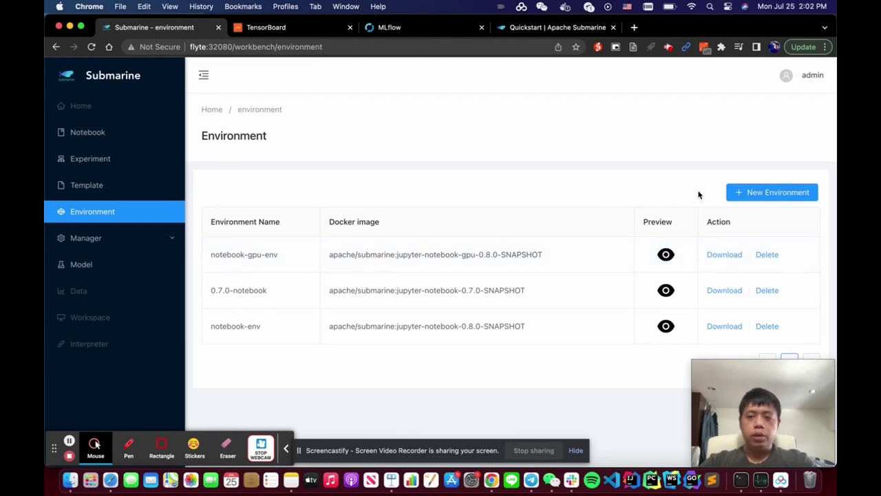
click(751, 191)
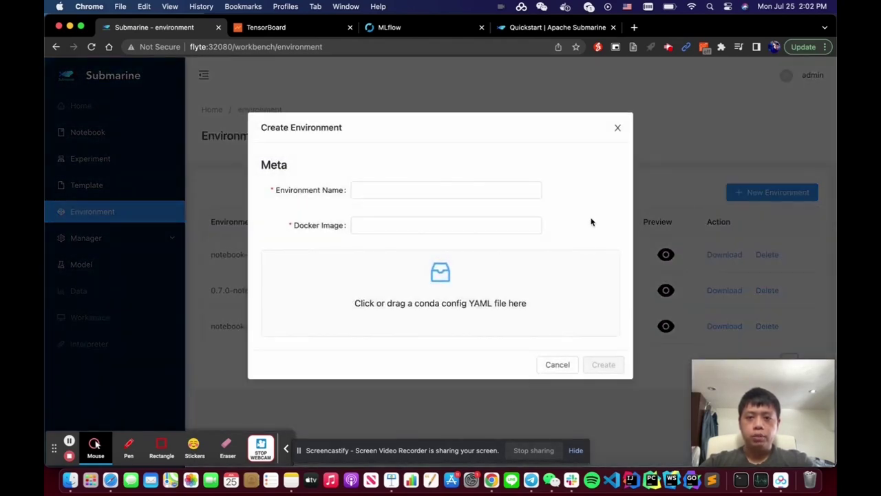
click(463, 190)
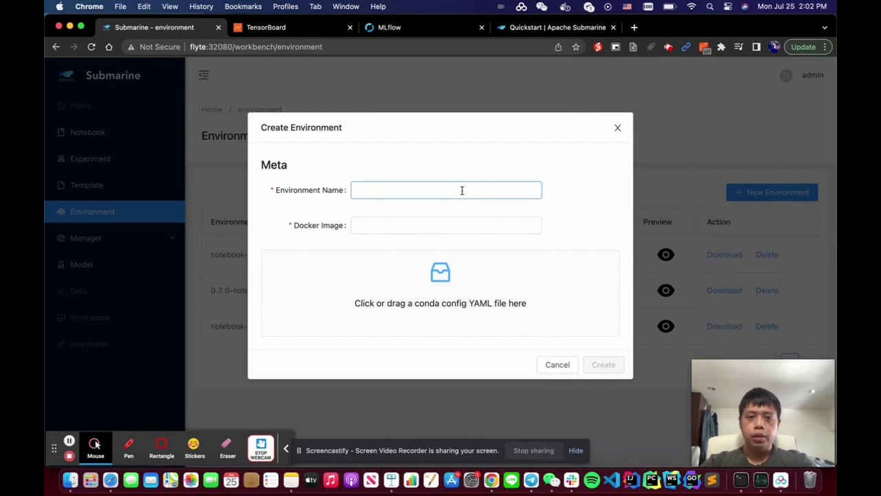
text(test)
click(418, 223)
click(455, 251)
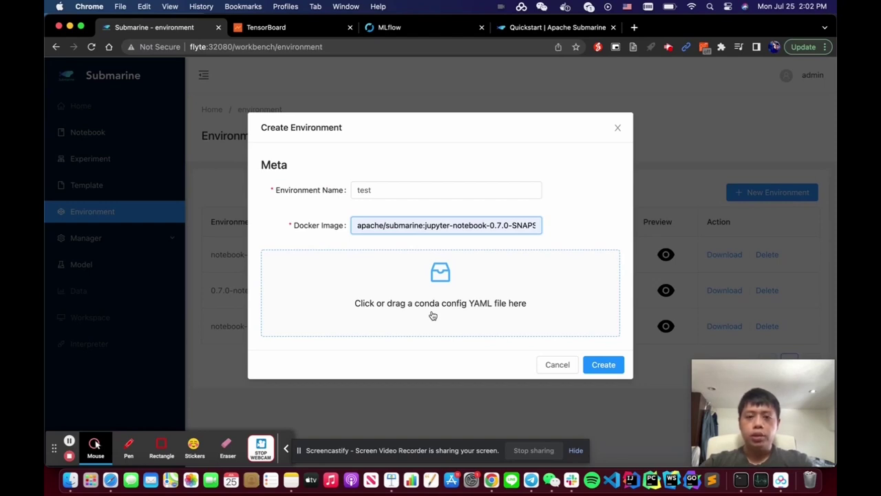
Load environment.yml from Downloads as the environment's conda config and cancel the creation
click(432, 315)
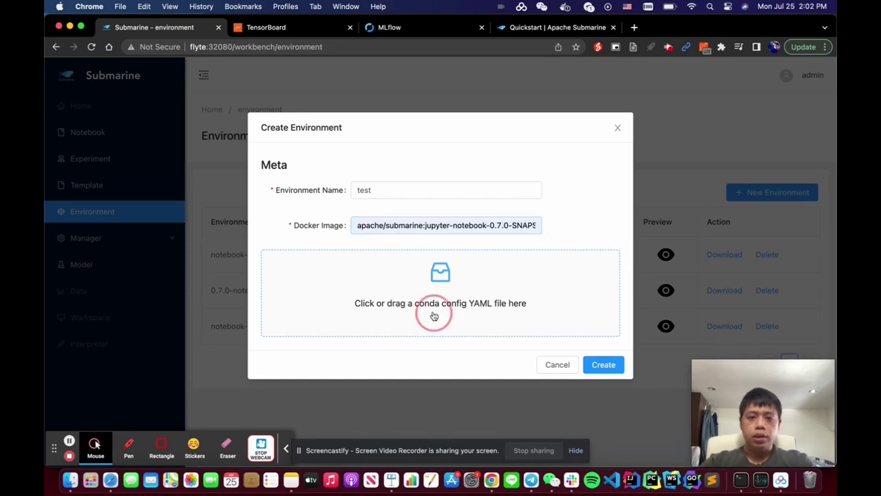
scroll(301, 301, down, 5)
scroll(301, 301, down, 10)
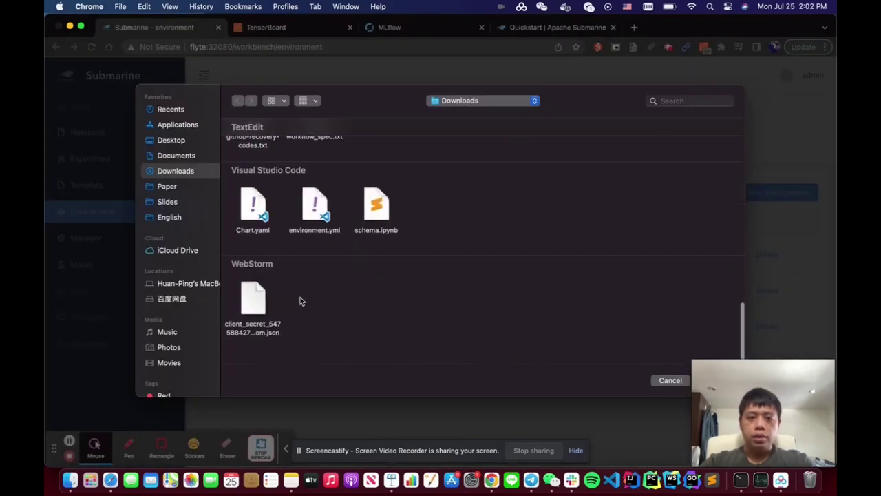
click(314, 220)
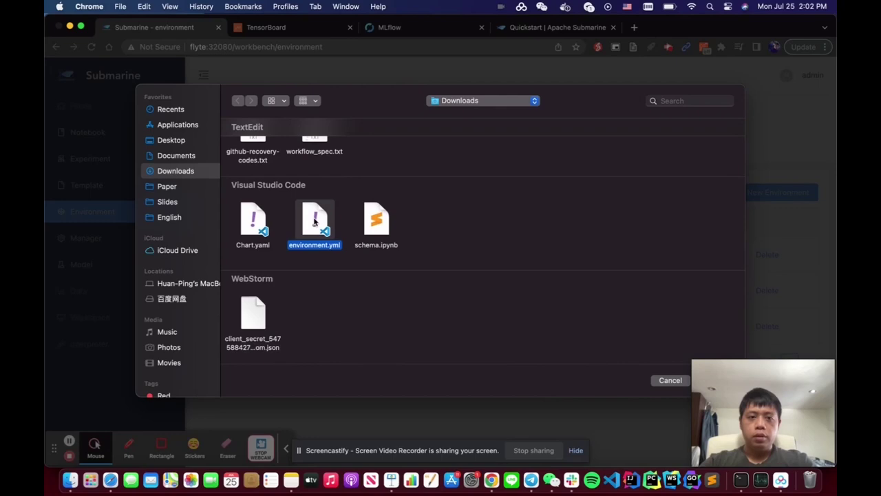
double_click(314, 220)
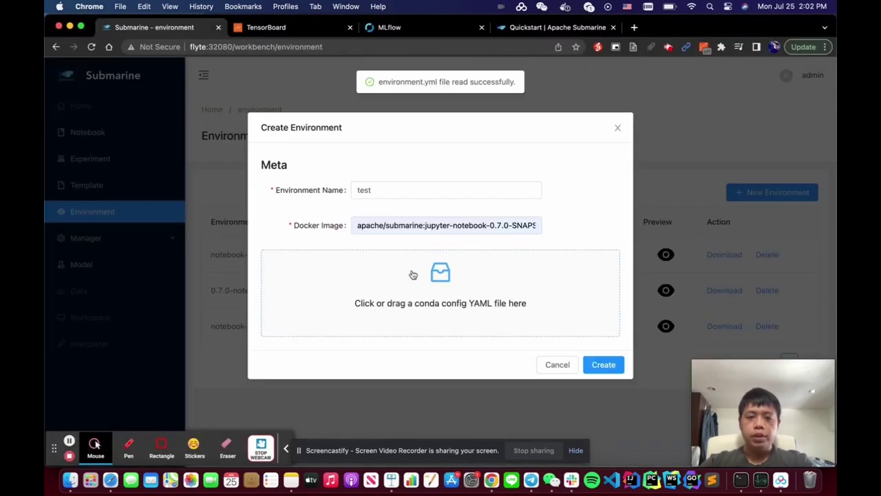
click(558, 365)
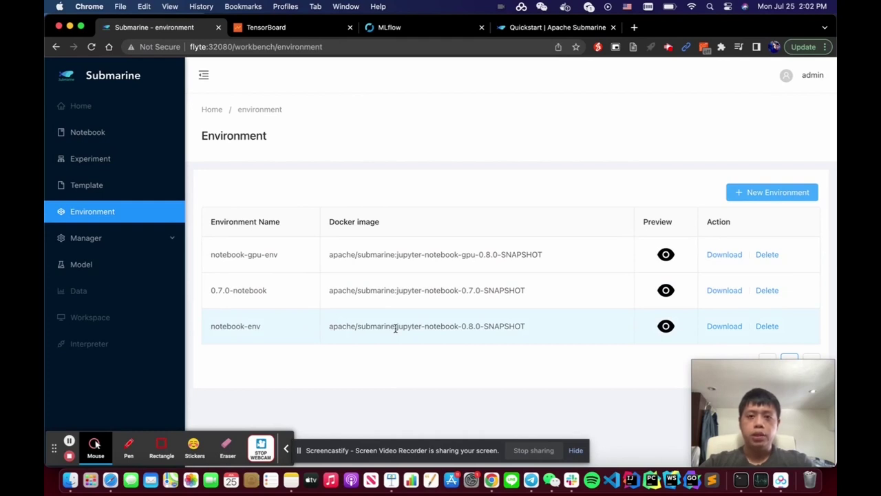
Start a new notebook in the Notebook section, choose the 0.7.0-notebook environment, and close the dialog without creating it
click(142, 130)
click(133, 153)
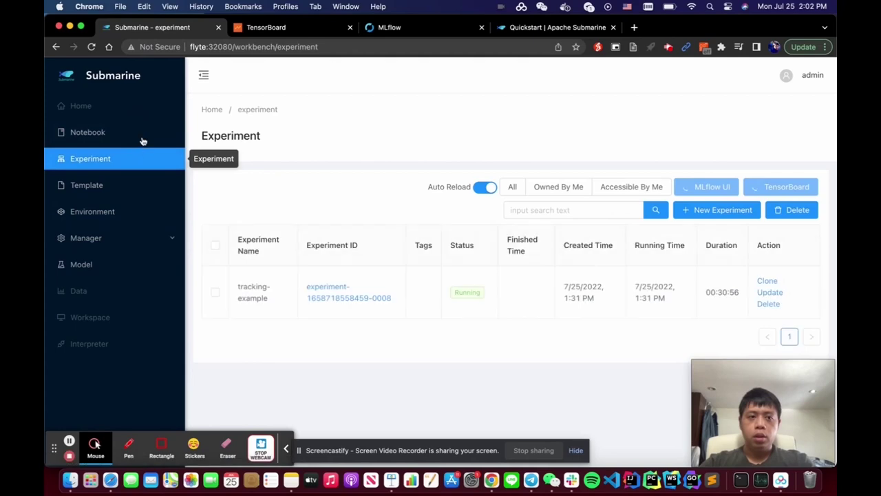
click(144, 138)
click(765, 187)
click(481, 199)
click(456, 237)
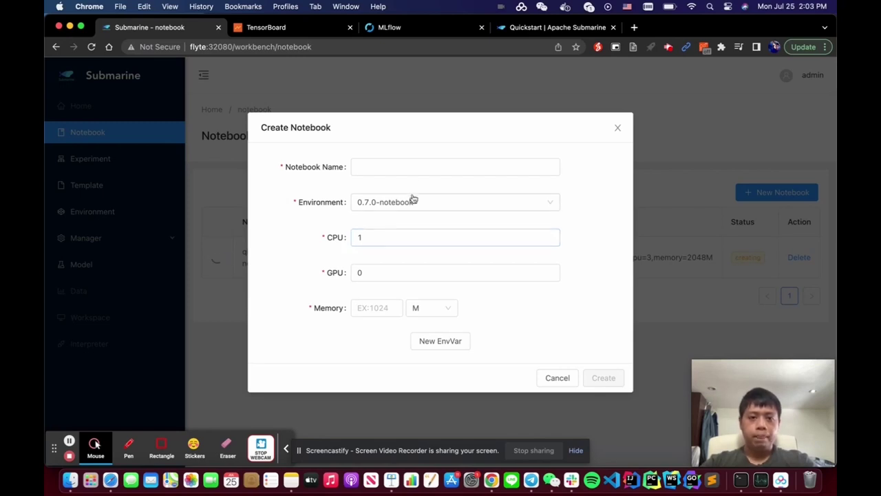
click(618, 127)
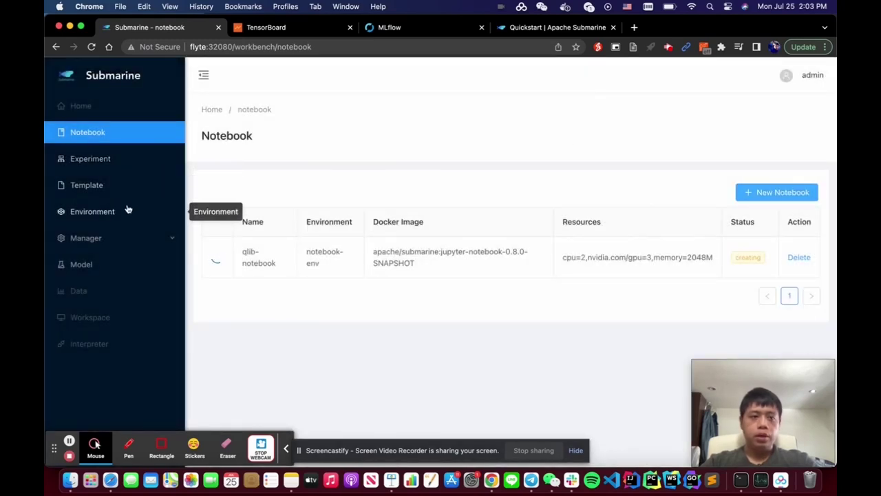
Open the Model section and examine its registered models, name search and tag filter
click(117, 267)
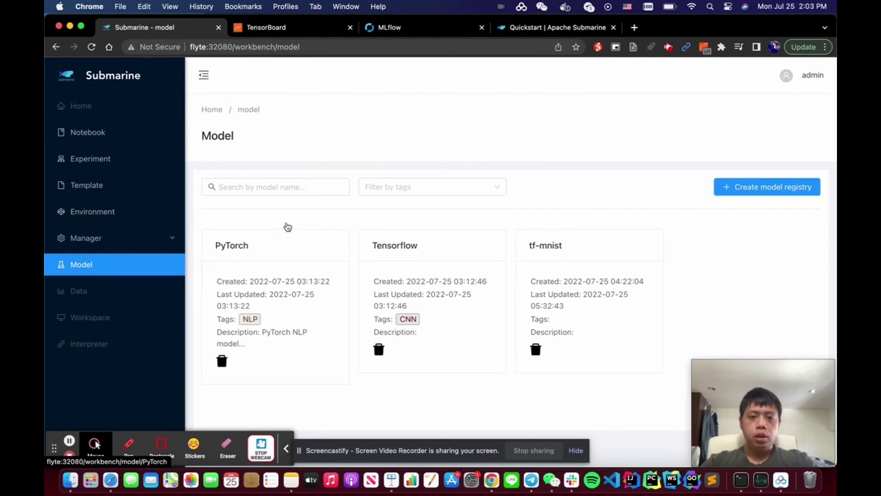
click(316, 186)
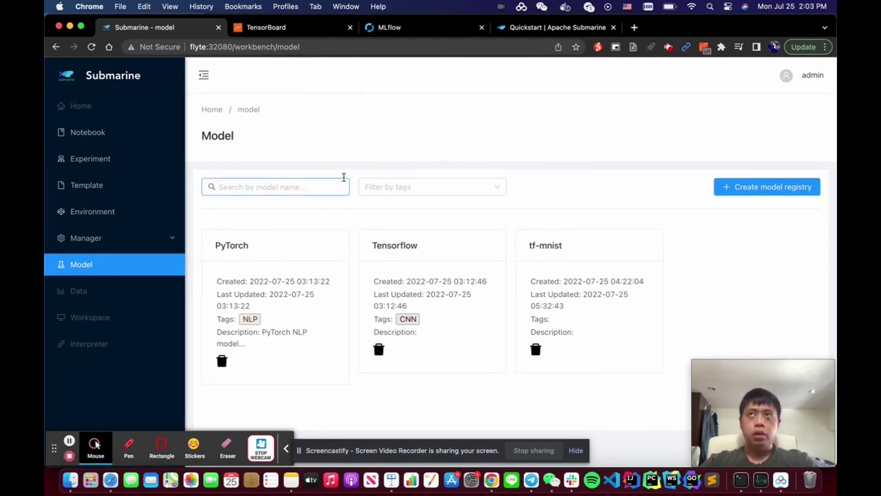
click(368, 200)
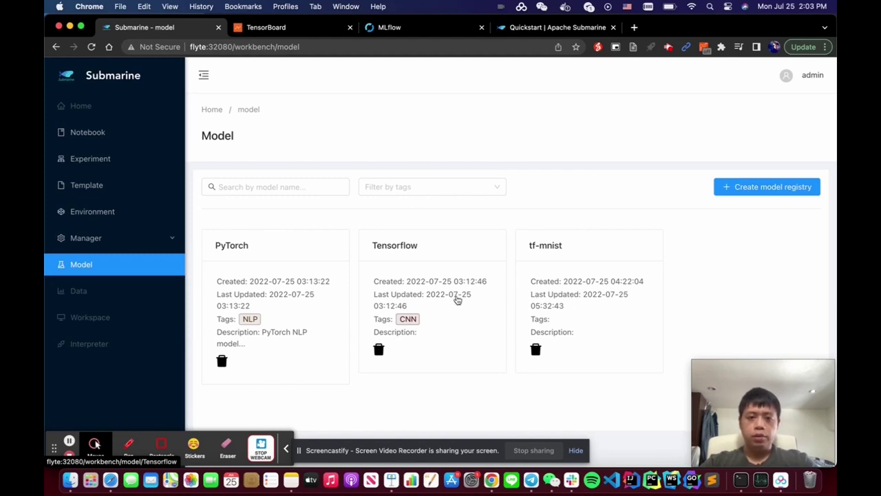
Open version 2 of the Tensorflow model and examine its linked experiment ID
click(418, 258)
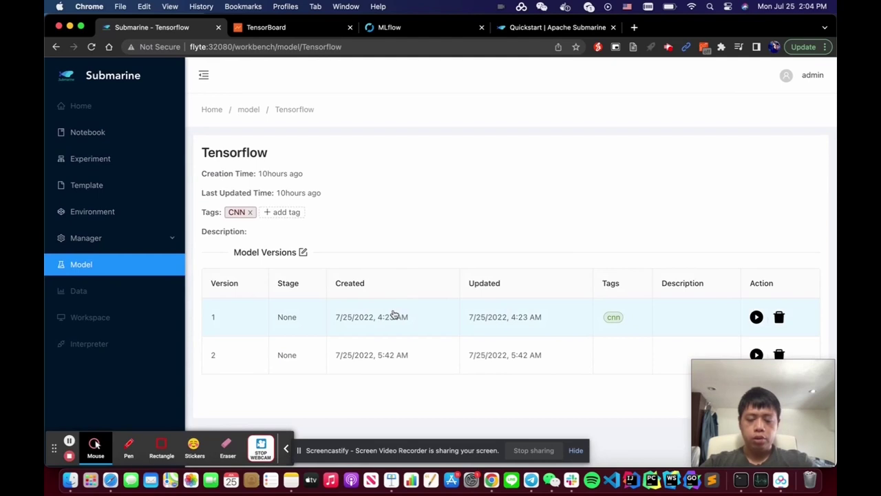
click(382, 355)
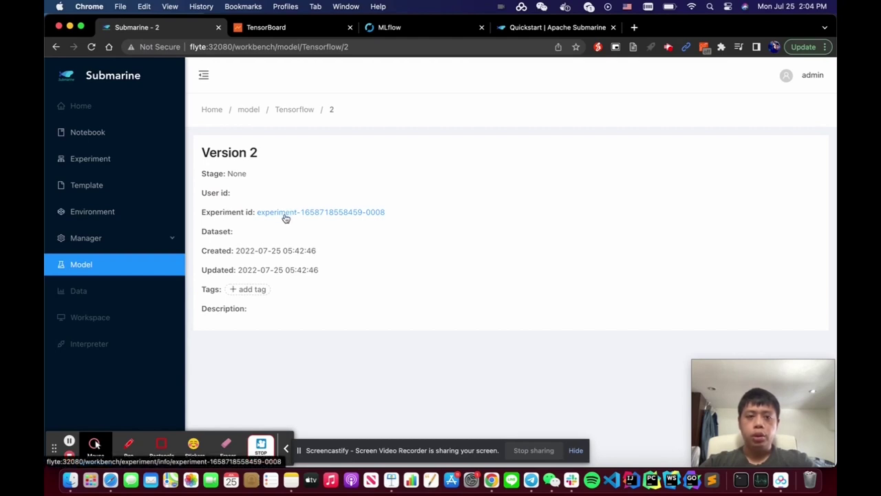
double_click(236, 213)
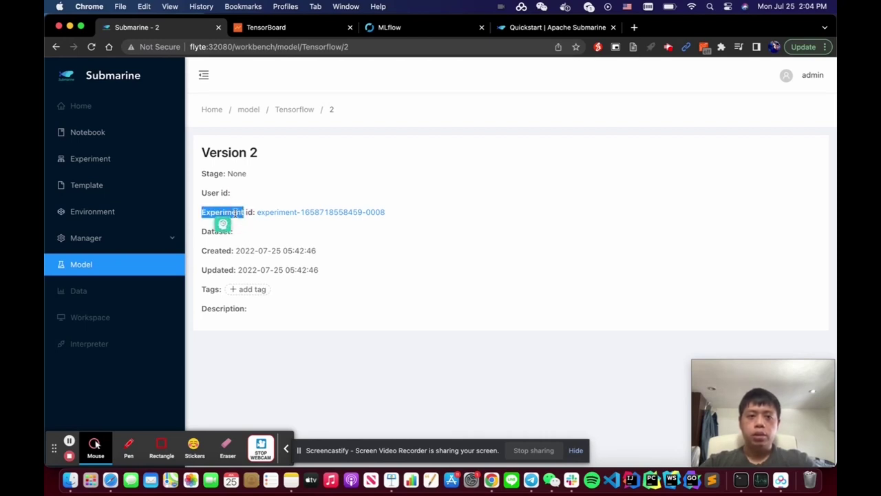
click(308, 239)
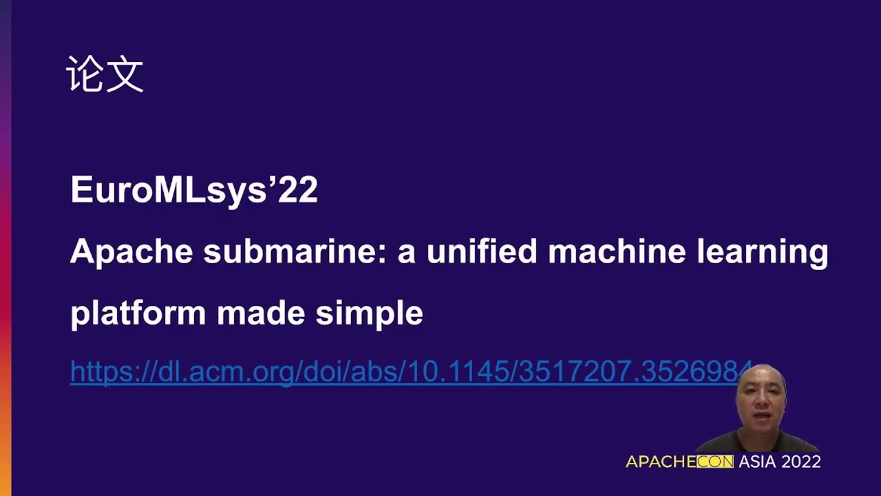
key(Right)
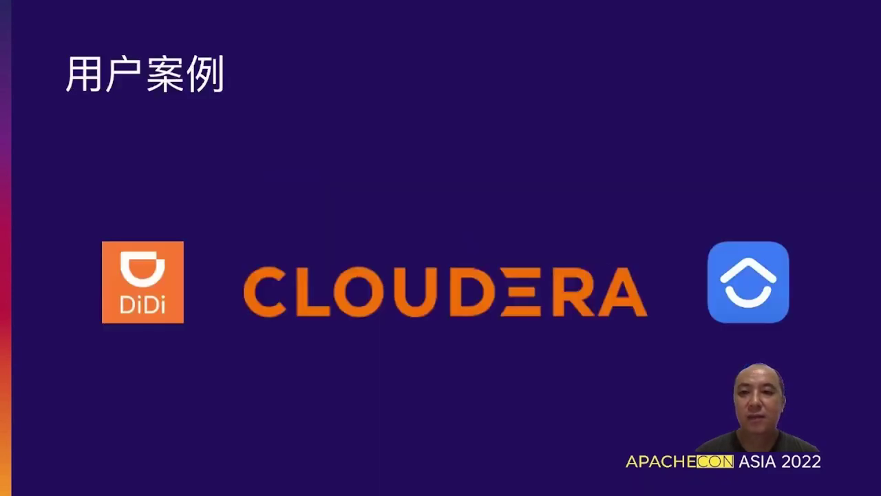